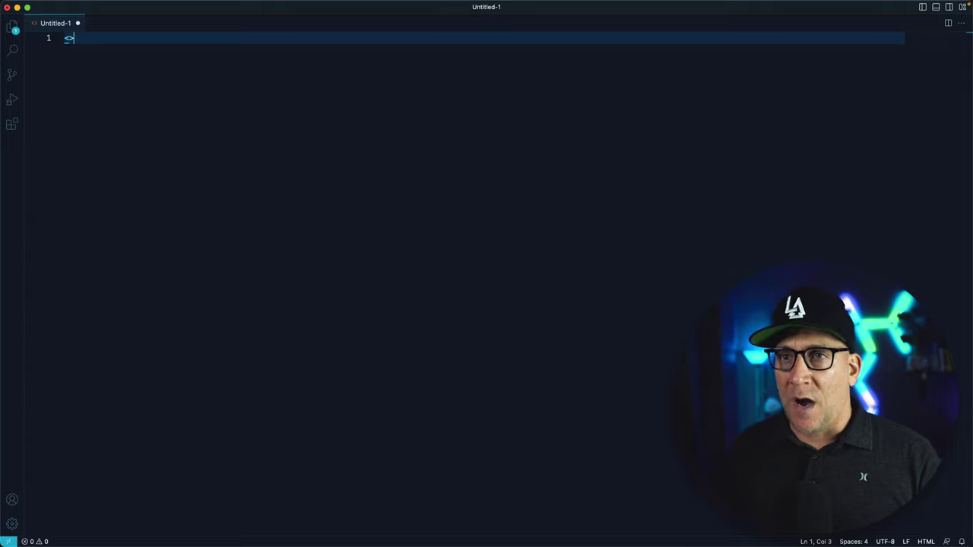
Write an empty <header></header> element in VS Code with a blank indented line inside
text(header)
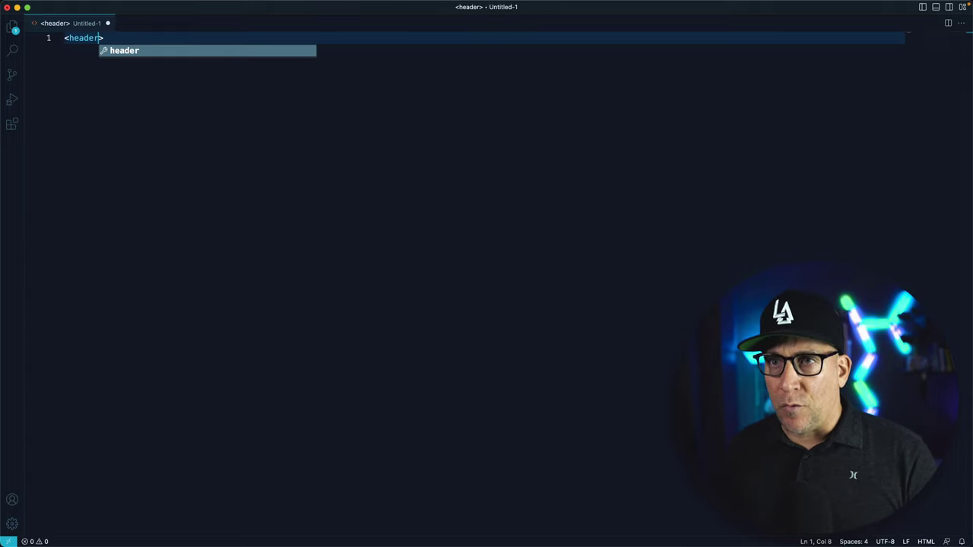
key(Right)
key(Return)
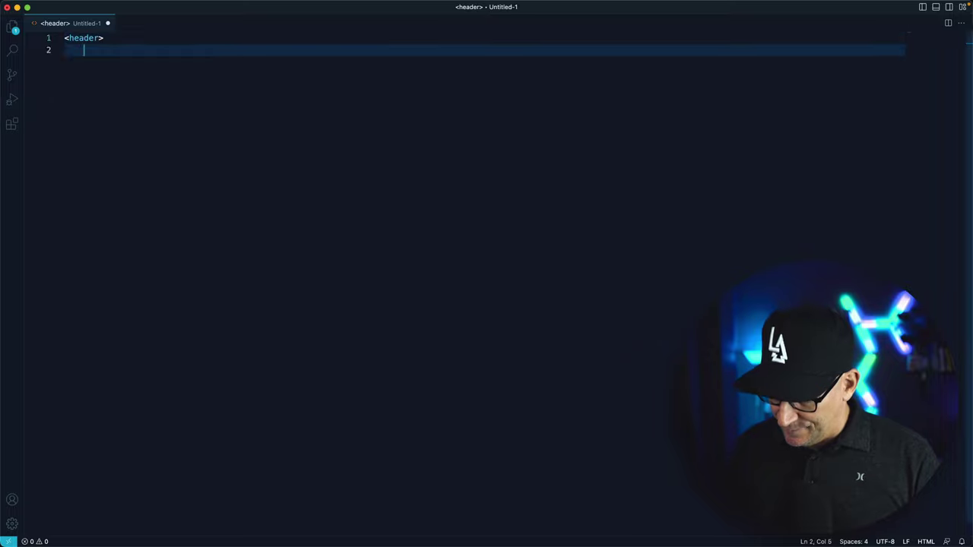
text(</header>)
key(Return)
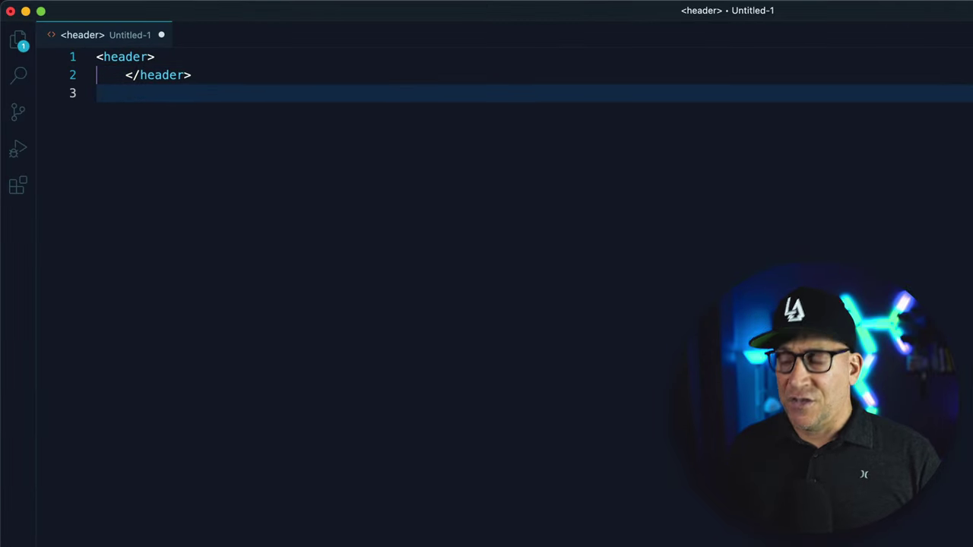
click(125, 74)
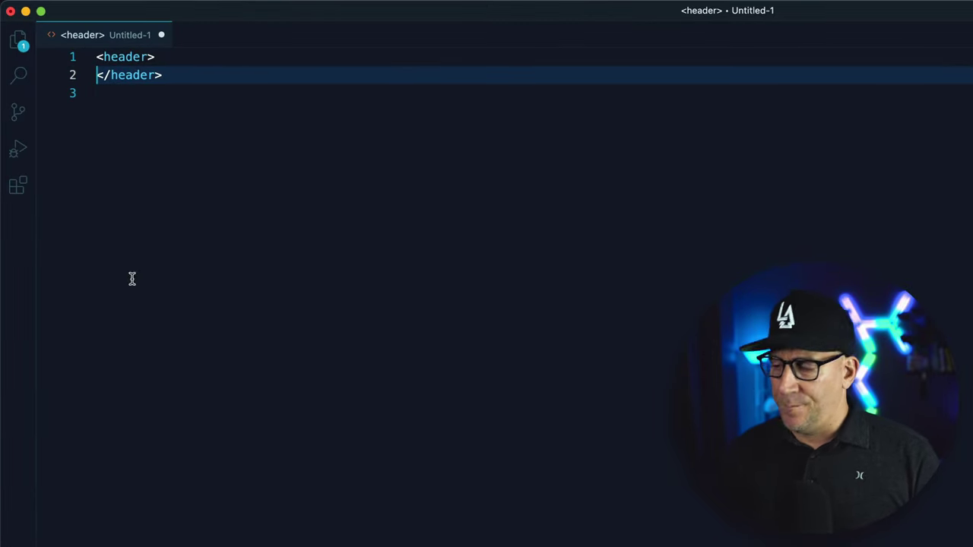
click(175, 59)
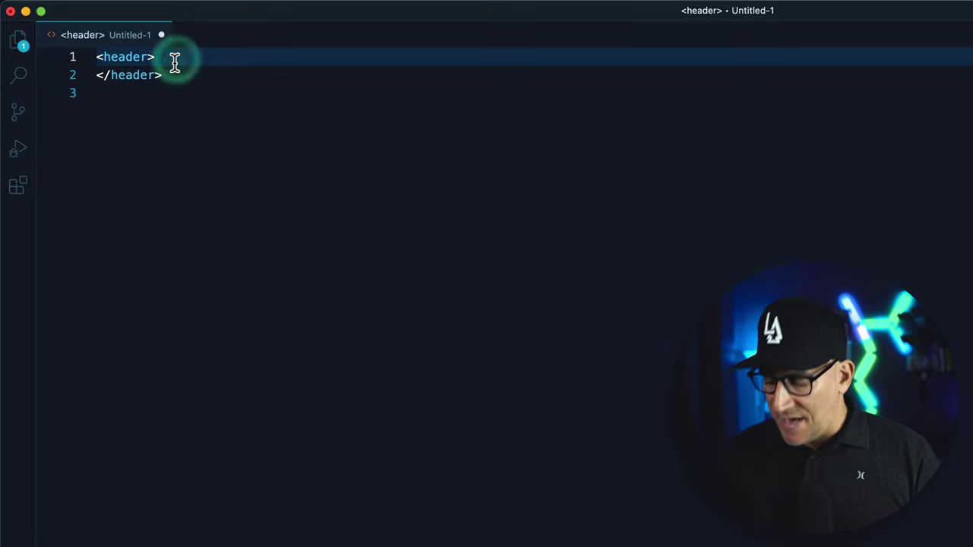
key(Return)
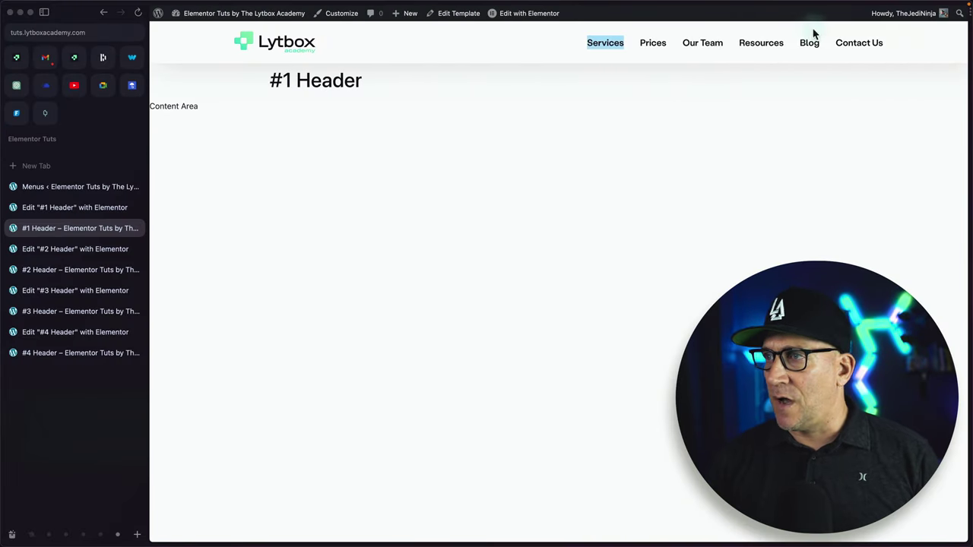
Open the #2 Header template in Elementor from Arc's sidebar
click(53, 250)
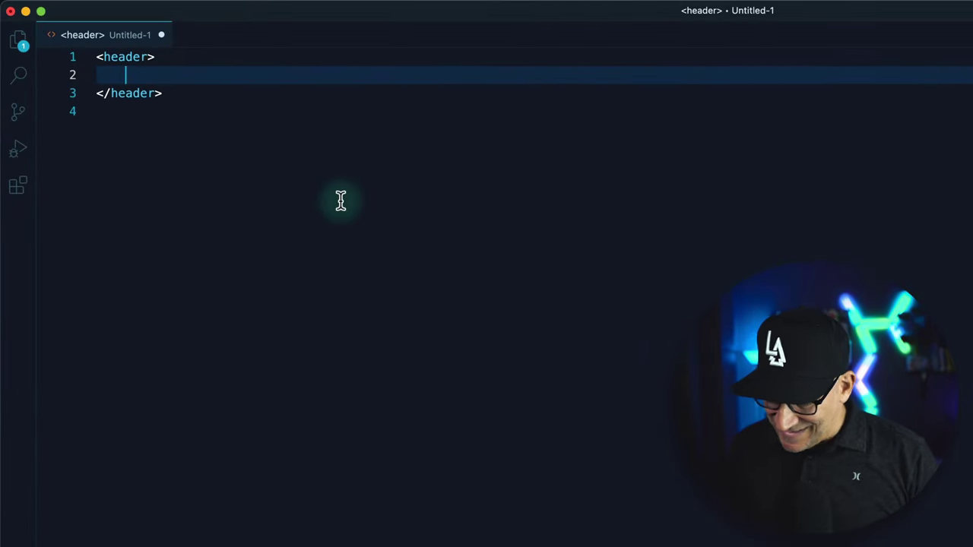
Nest nav, ul and li elements inside the header element in VS Code
text(<na)
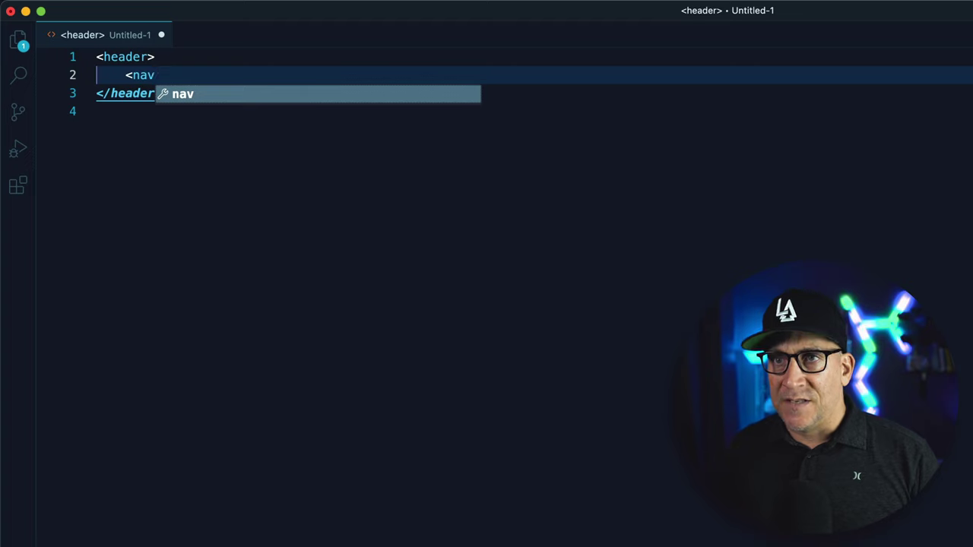
text(v)
key(Escape)
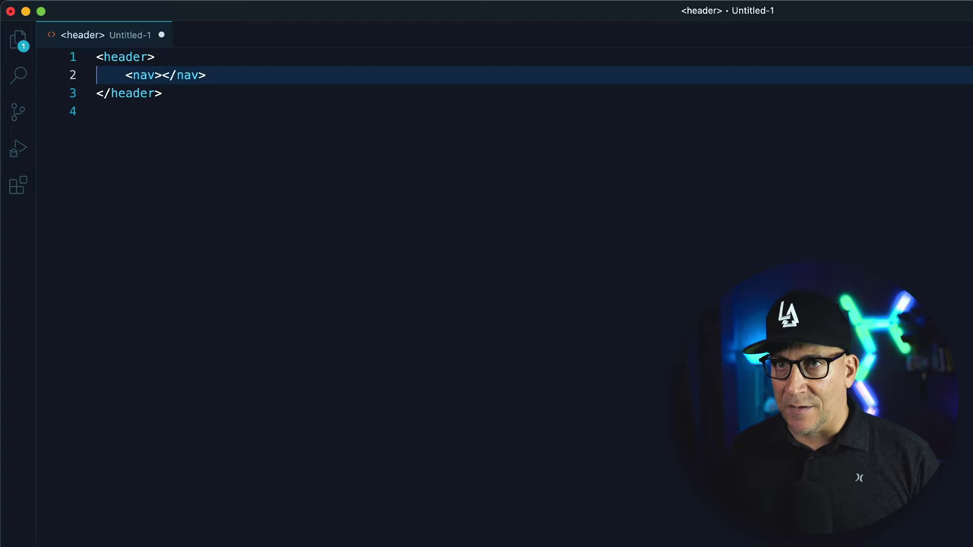
key(Return)
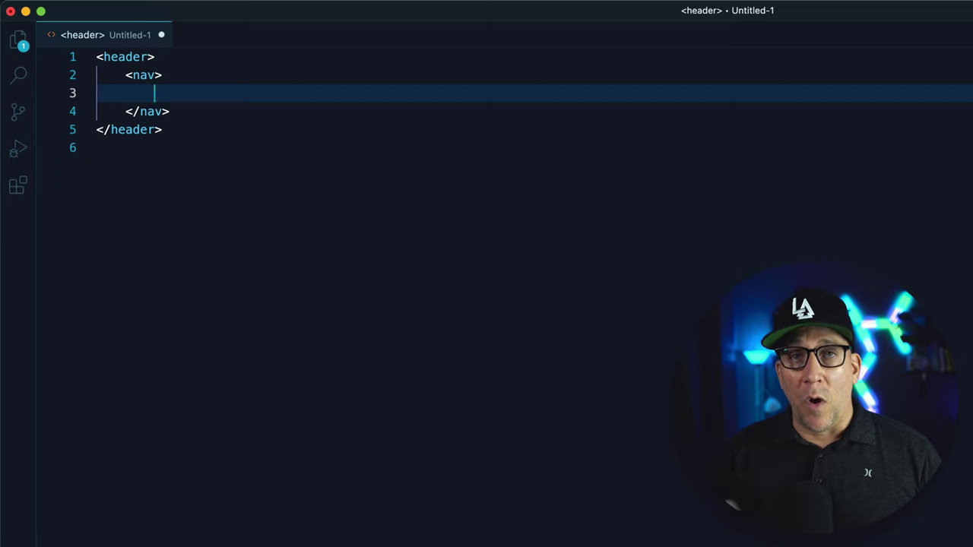
text(<ul)
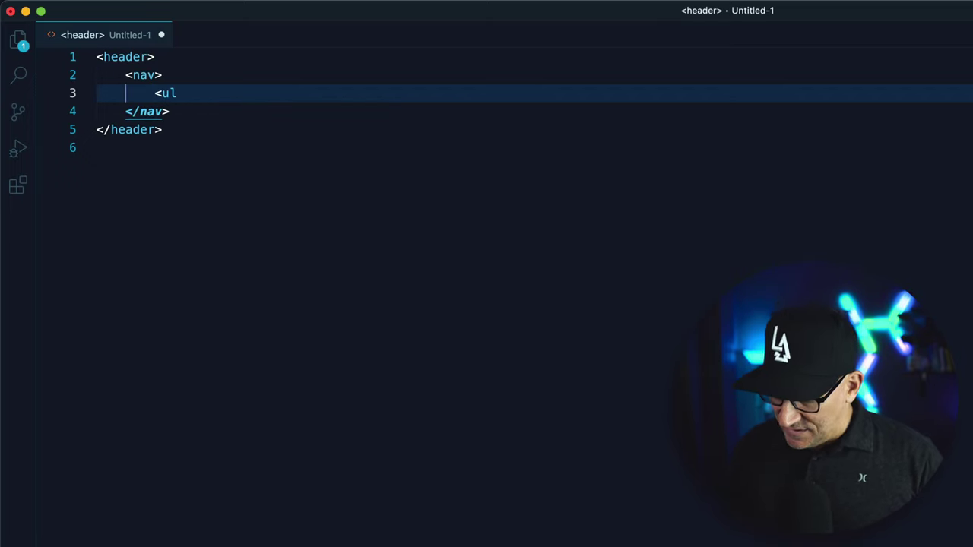
text(>)
key(Return)
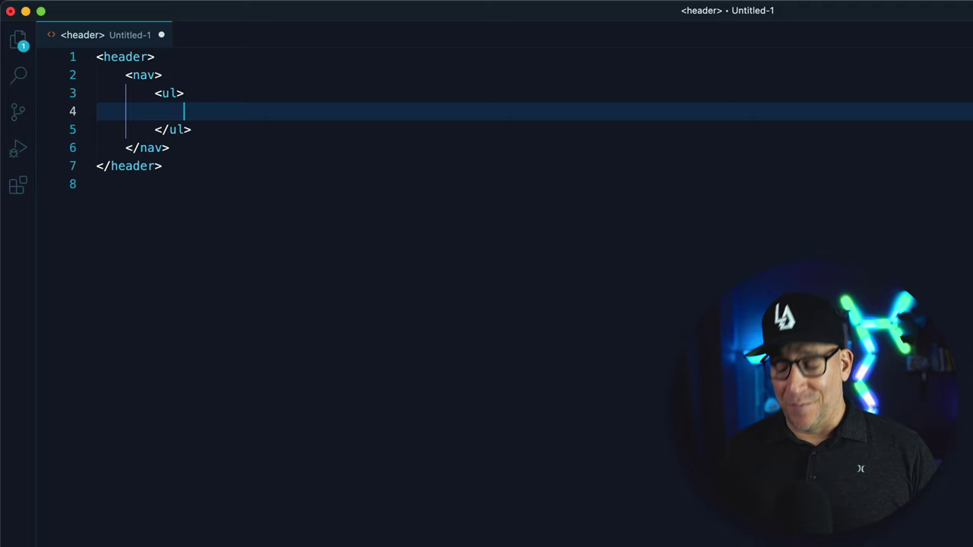
text(<.)
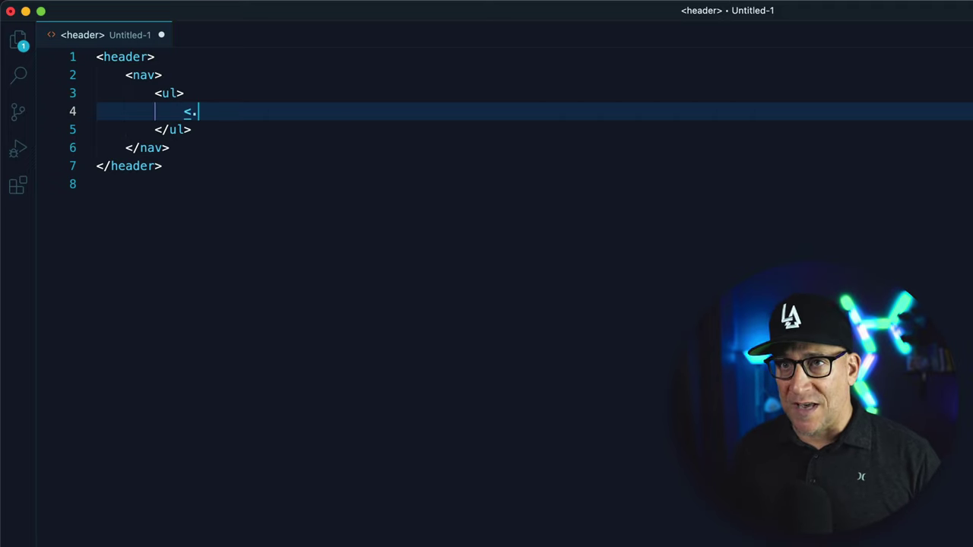
text(li)
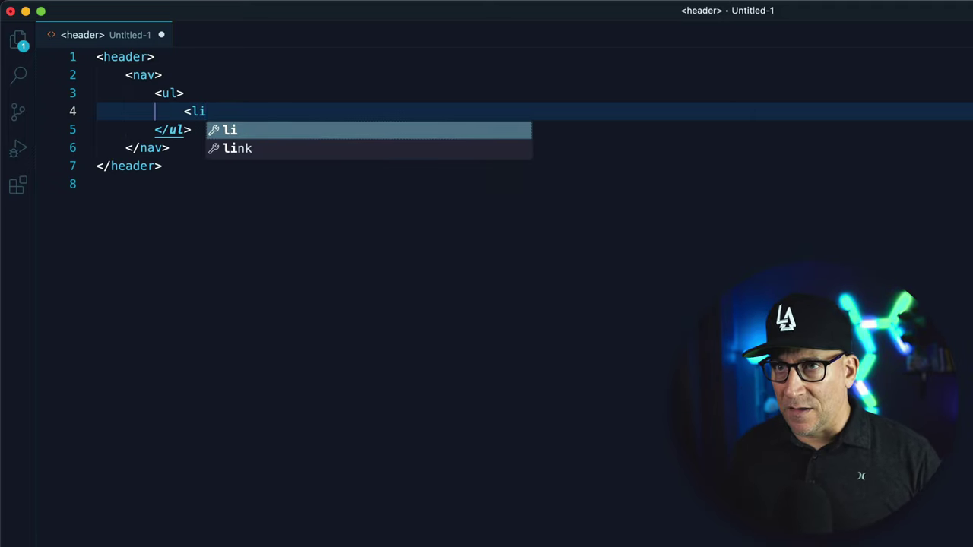
key(Escape)
text(>)
key(Return)
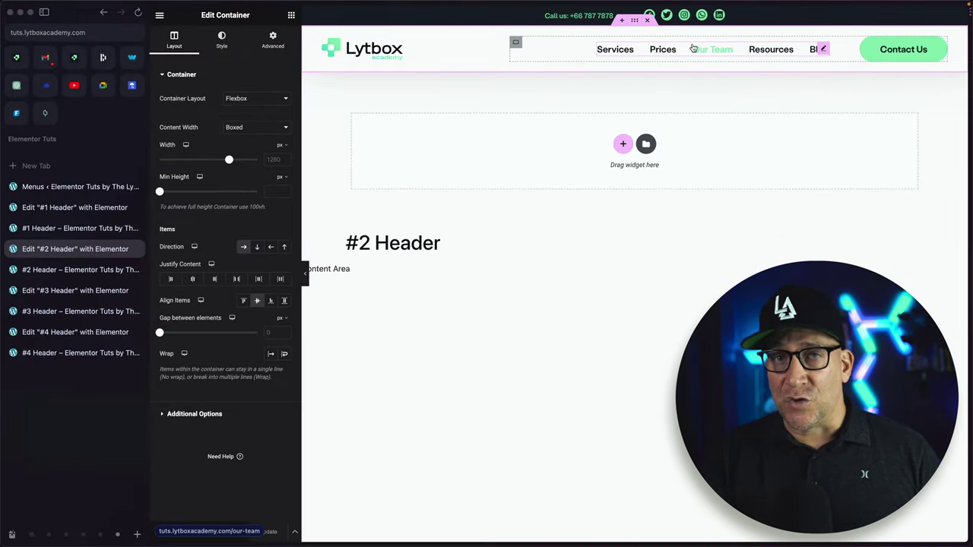
Add an <a> tag inside the li and view the MDN docs for the ul and li tags
key(super+Tab)
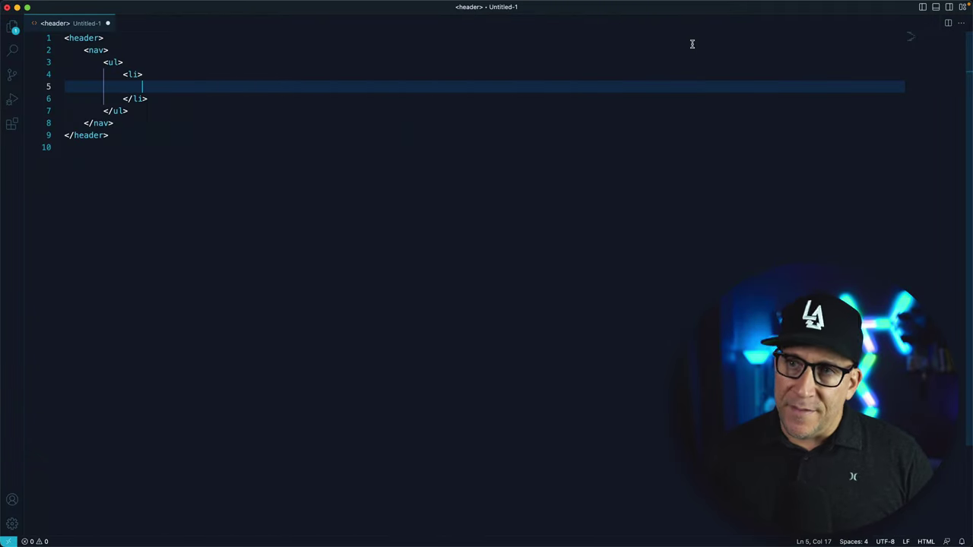
text(<a)
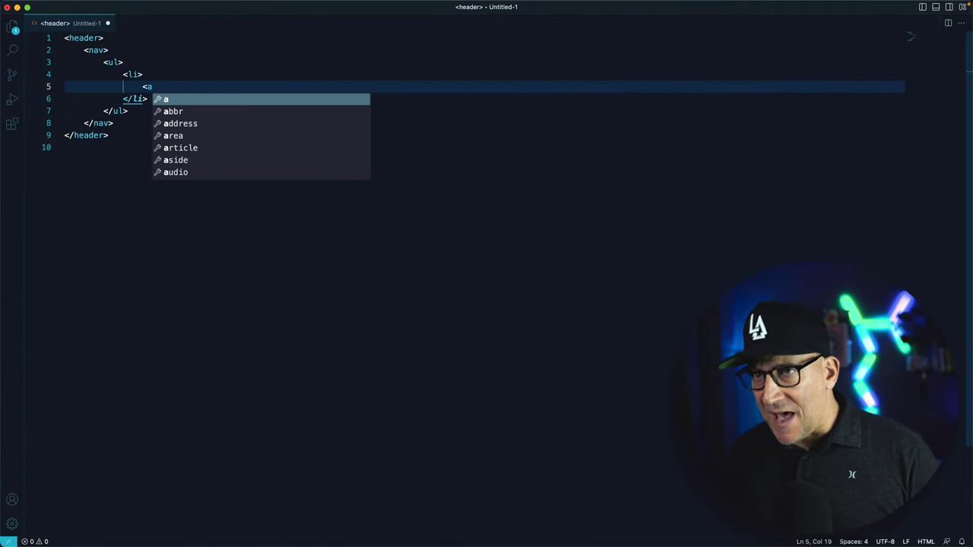
key(Escape)
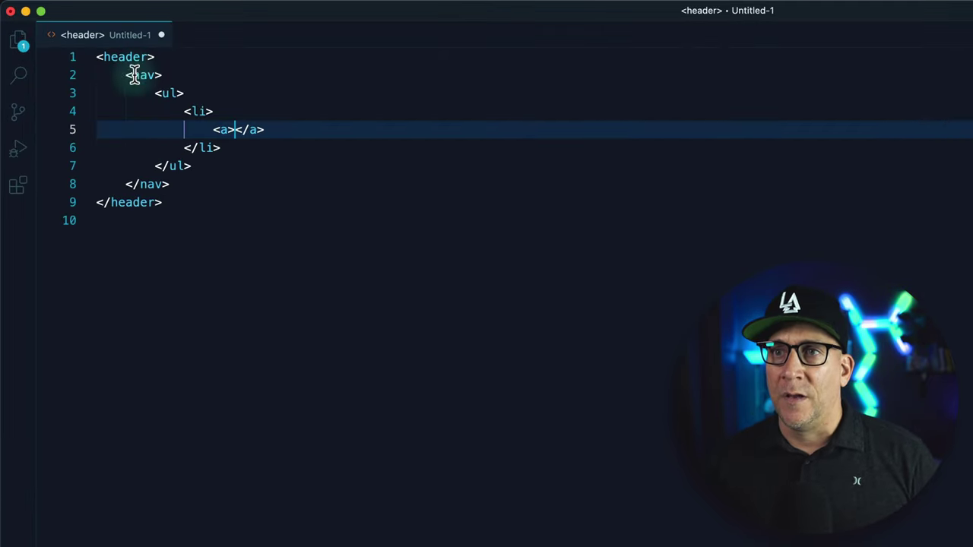
mouse_move(134, 74)
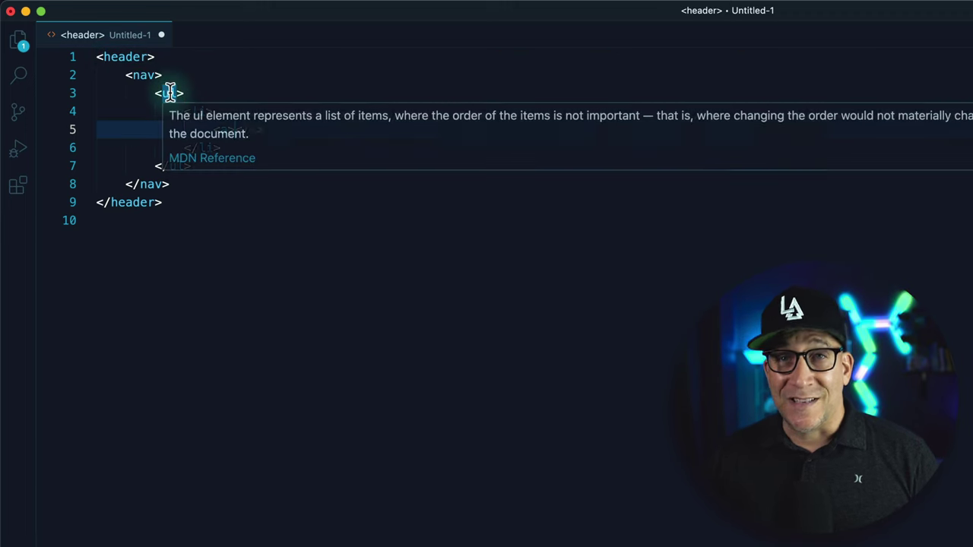
mouse_move(199, 111)
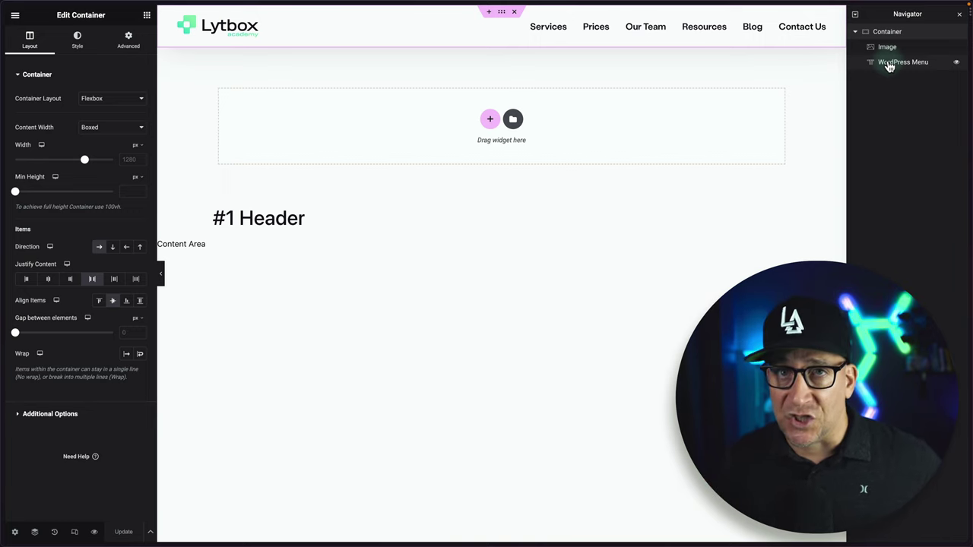
Select the header's WordPress Menu widget in the Navigator so it is outlined on the canvas
click(890, 66)
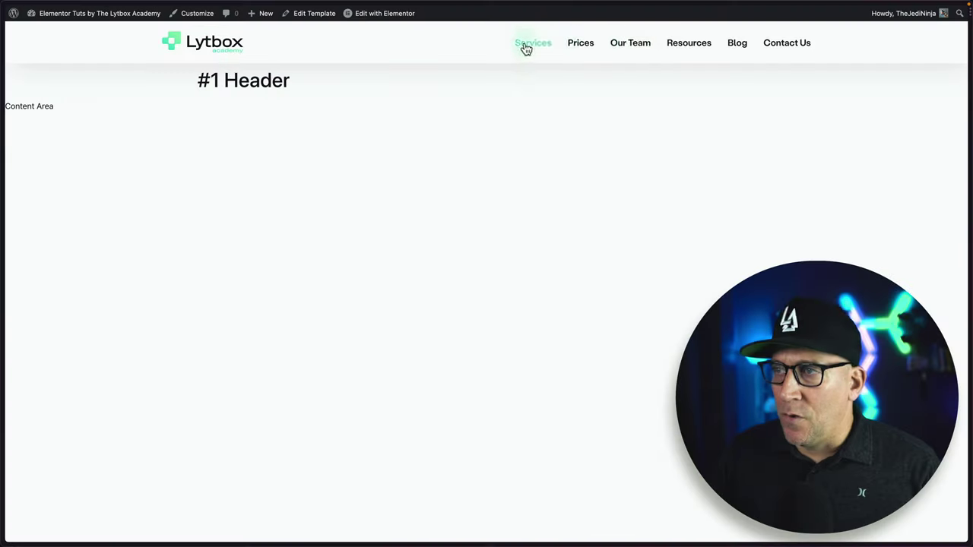
Inspect the Services link in DevTools and select the menu's <nav> element in the Elements tree
right_click(526, 48)
click(541, 215)
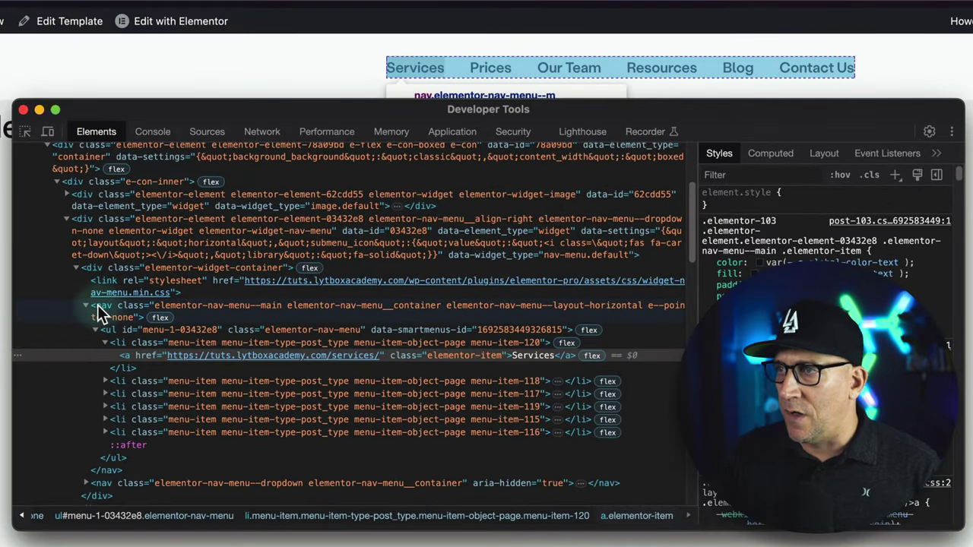
drag(297, 110, 355, 108)
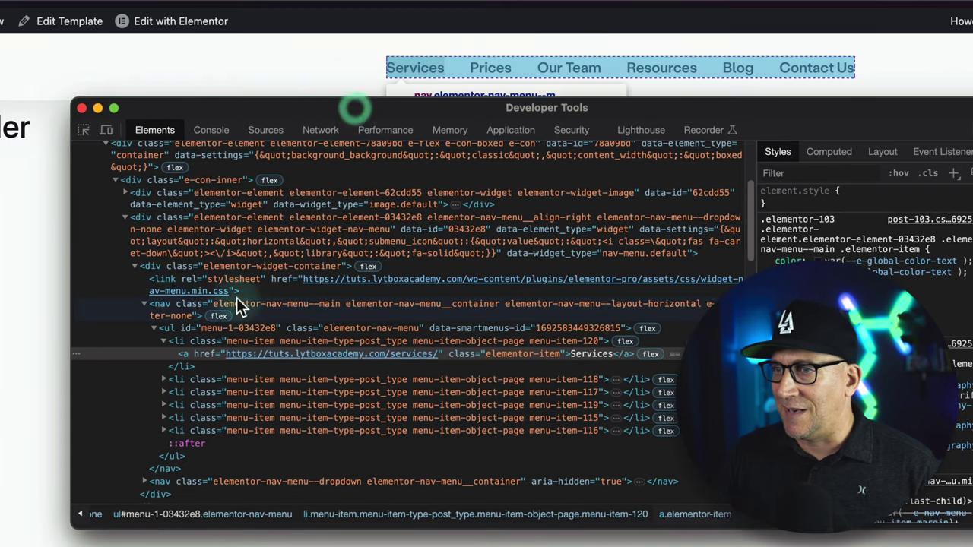
click(168, 304)
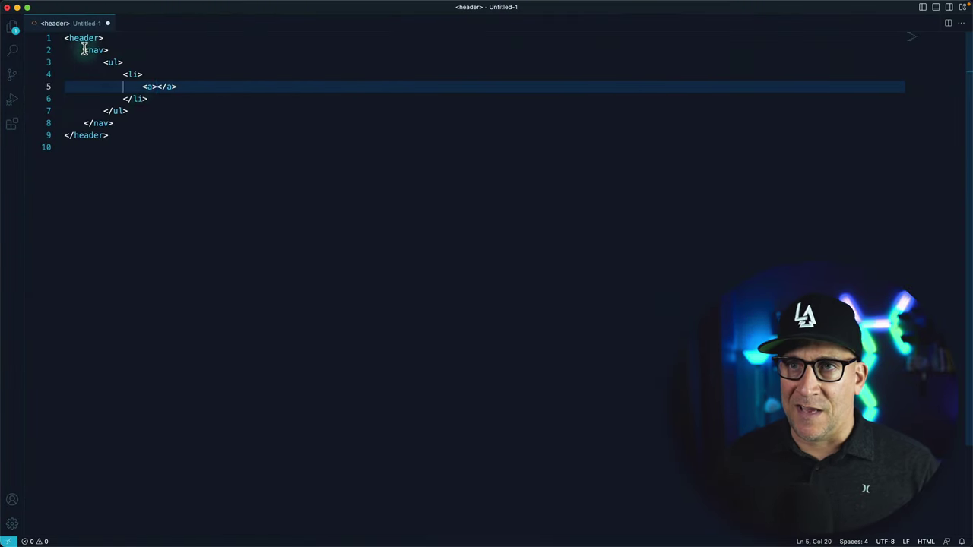
Highlight 'header' in the VS Code snippet, then close DevTools and return to the #1 Header editor
drag(70, 37, 96, 36)
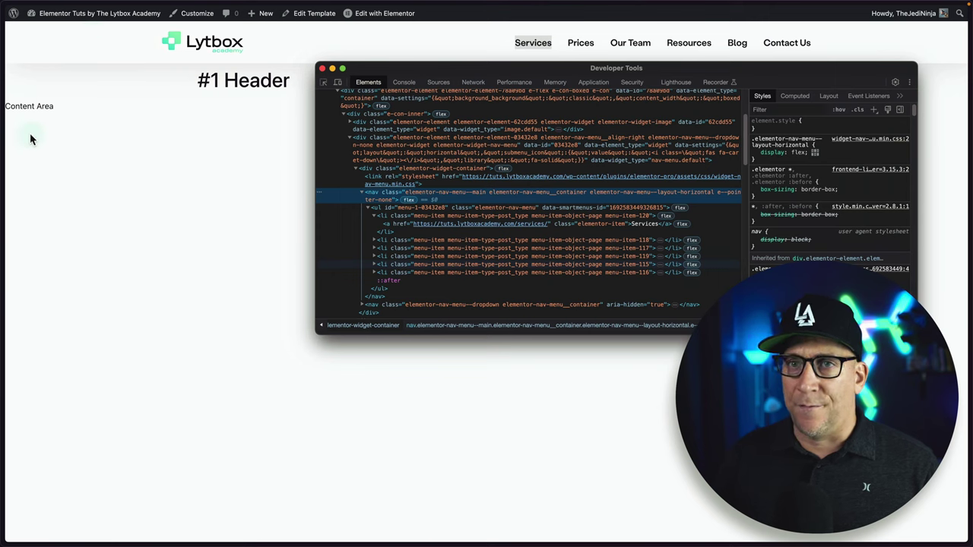
key(super+alt+i)
mouse_move(2, 144)
click(35, 210)
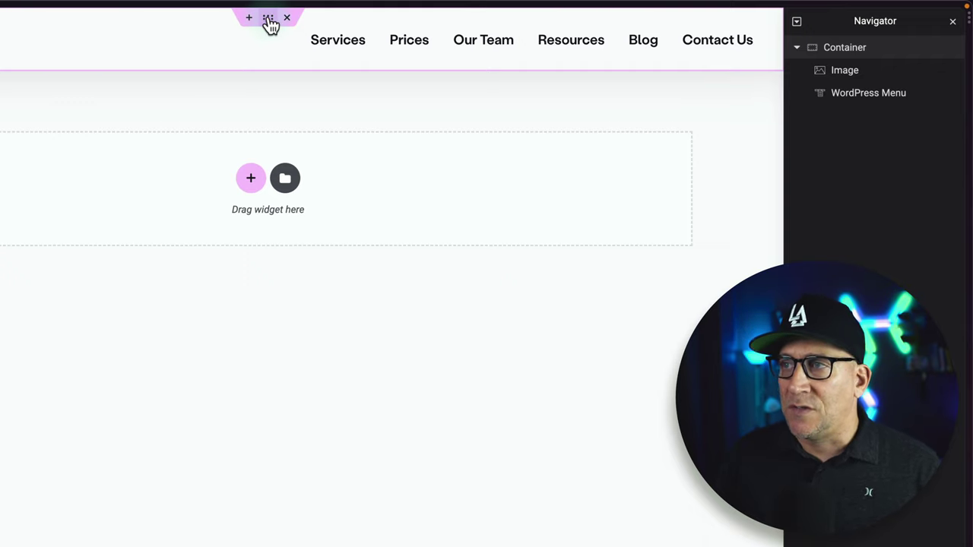
Change the outer container's HTML Tag under Layout > Additional Options from Default to header
click(269, 19)
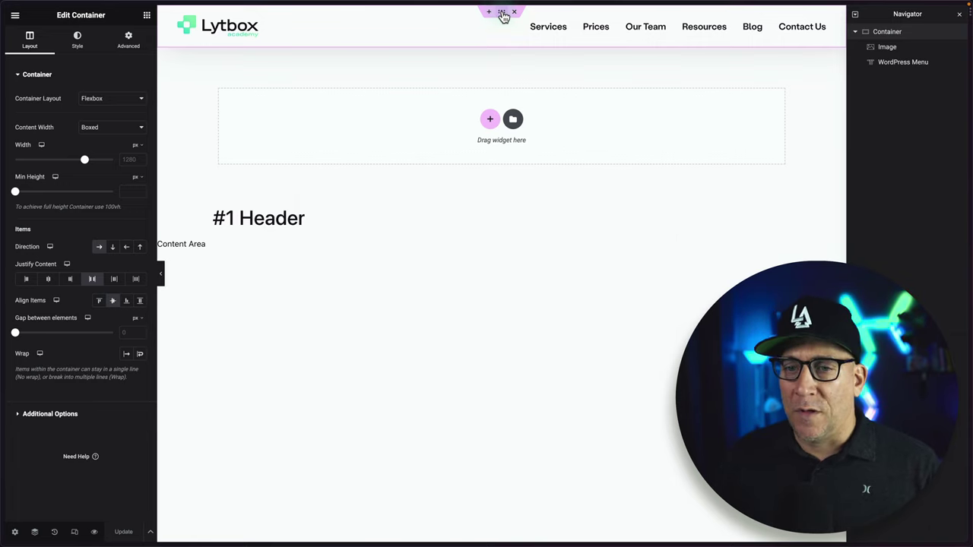
click(24, 413)
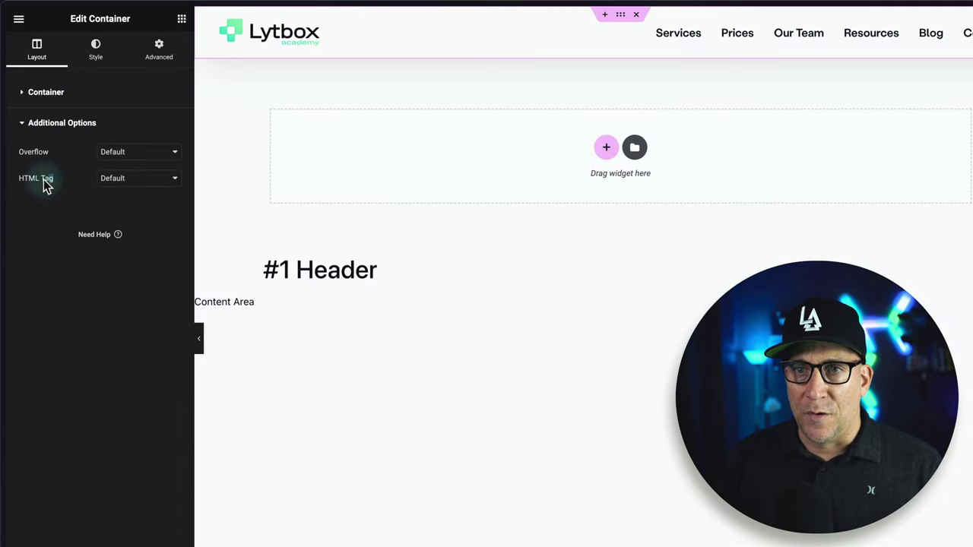
click(114, 178)
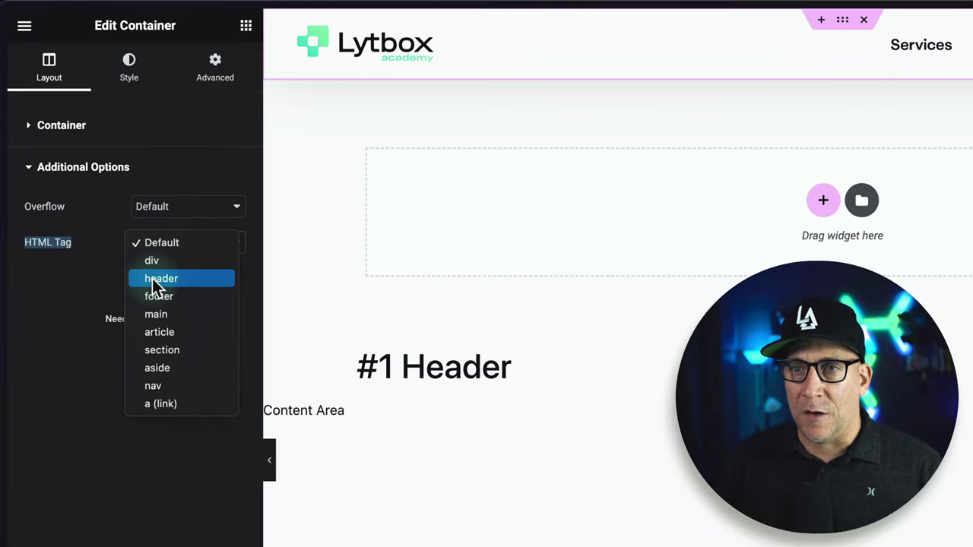
click(152, 278)
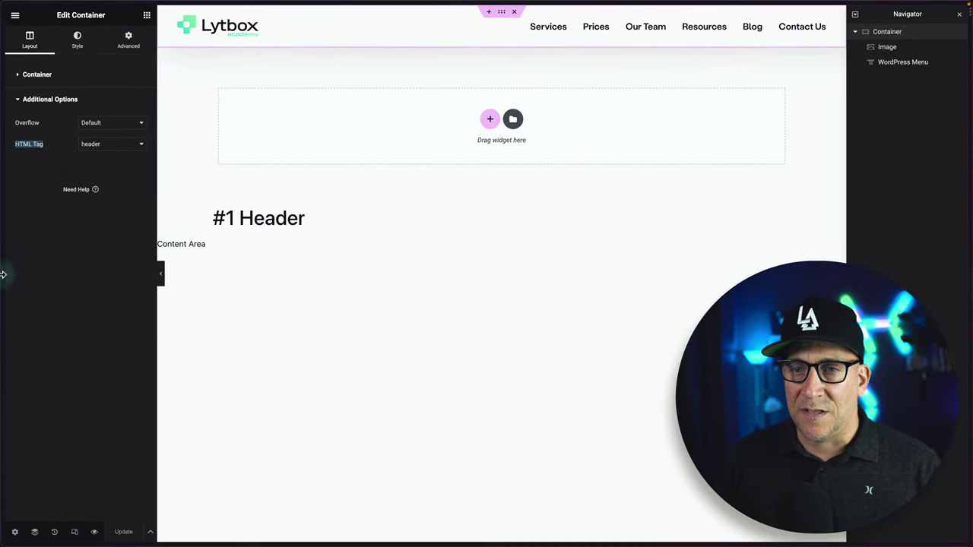
Inspect the live #1 Header page's Services link and scroll up to find its <header> wrapper
click(45, 224)
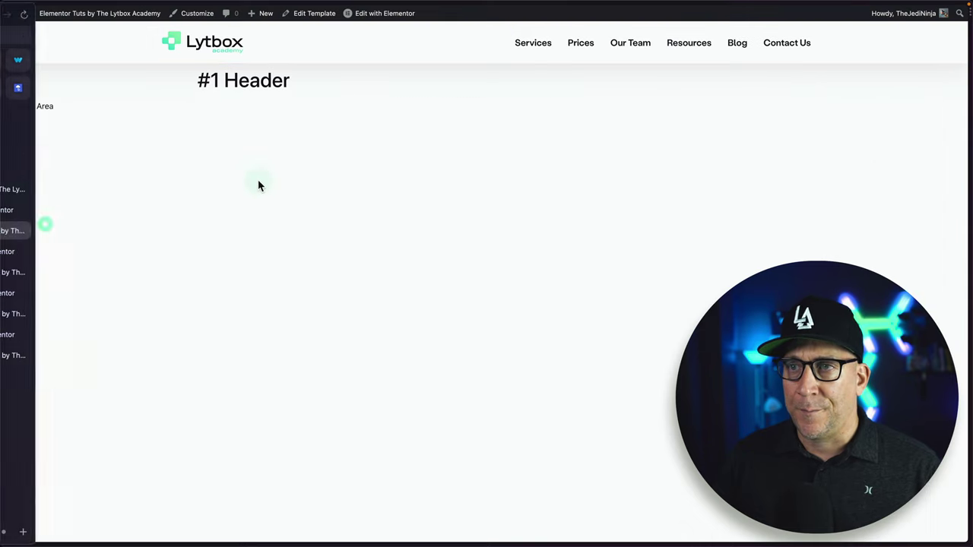
right_click(544, 45)
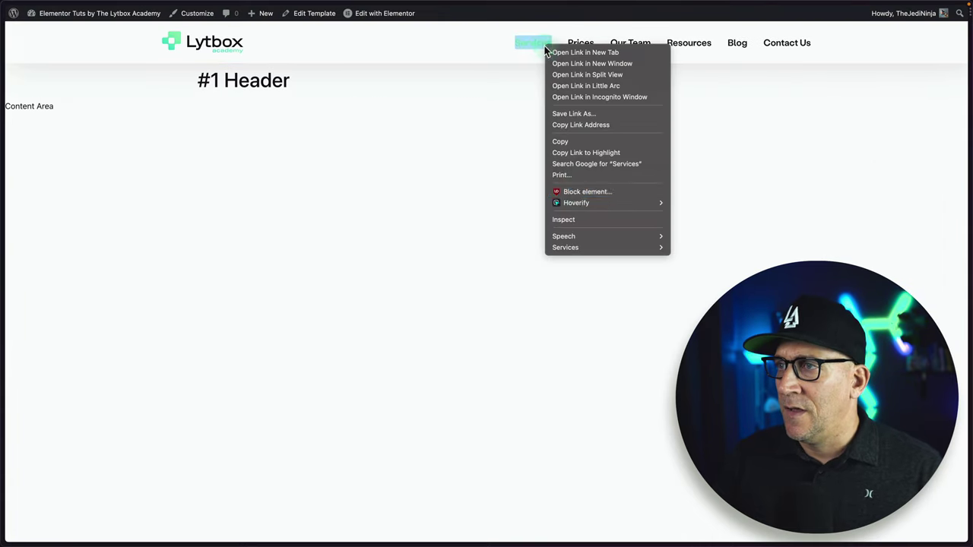
click(564, 221)
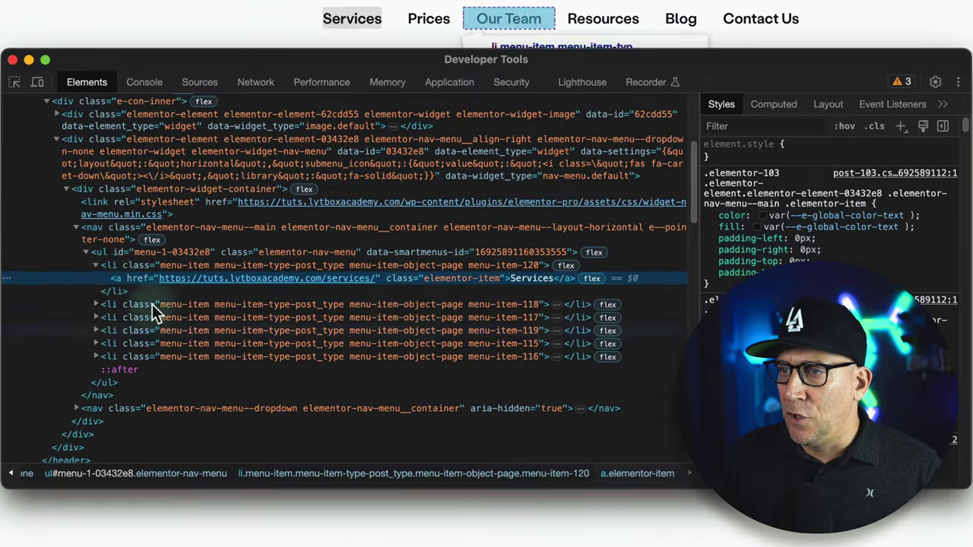
scroll(85, 184, up, 4)
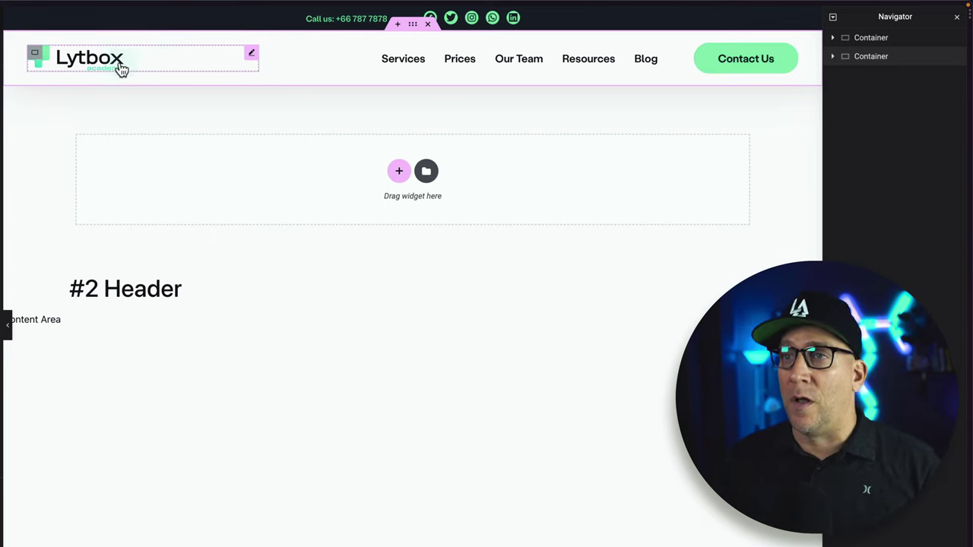
Select the #2 Header's WordPress Menu and Contact Us button widgets on the canvas
click(441, 62)
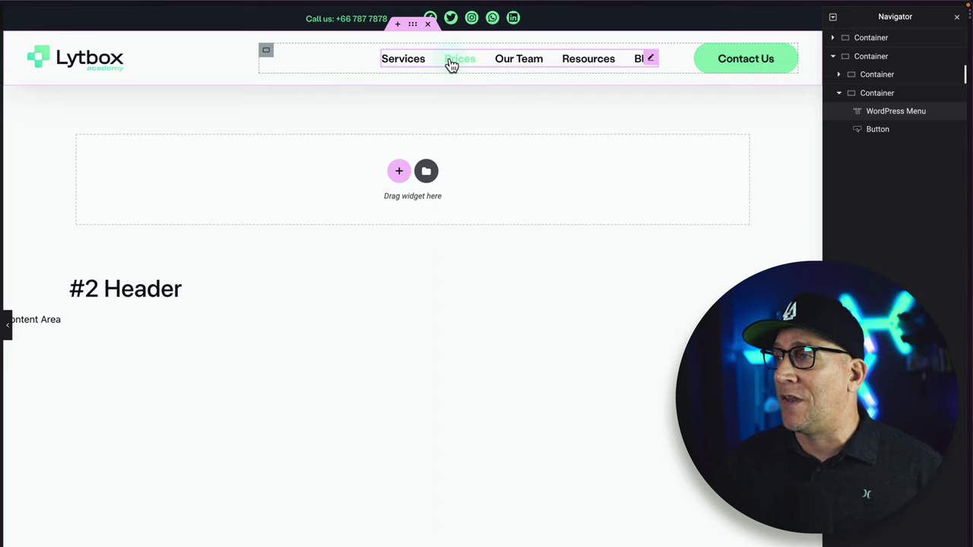
click(792, 52)
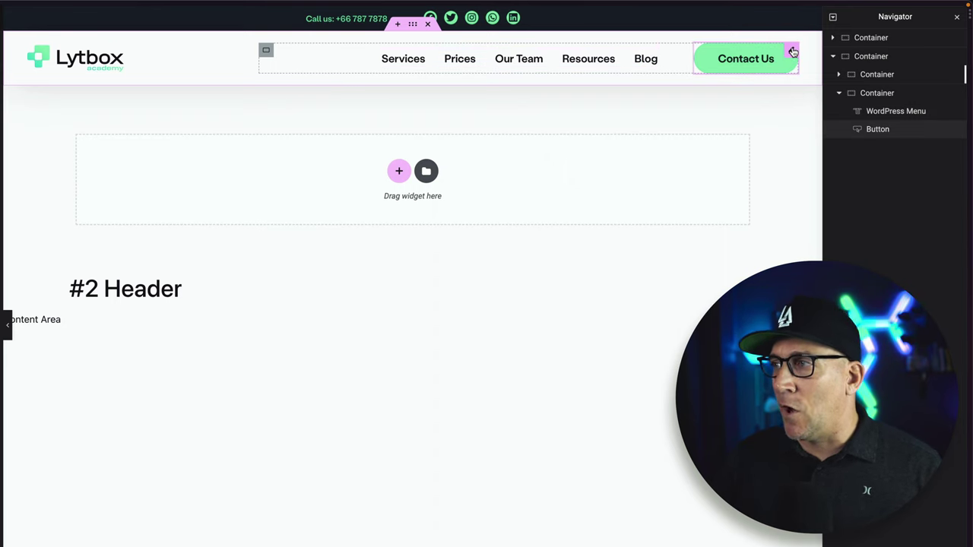